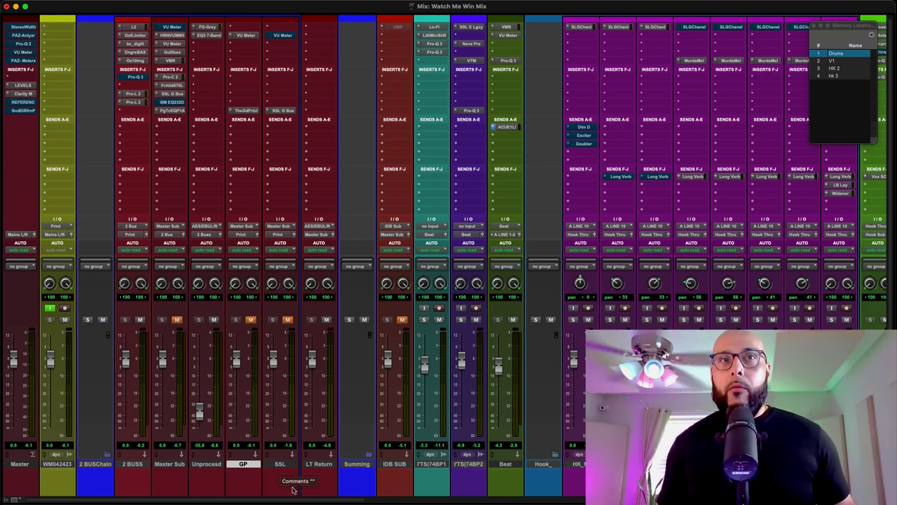
# Select the LT Return track in the mixer
pyautogui.click(309, 469)
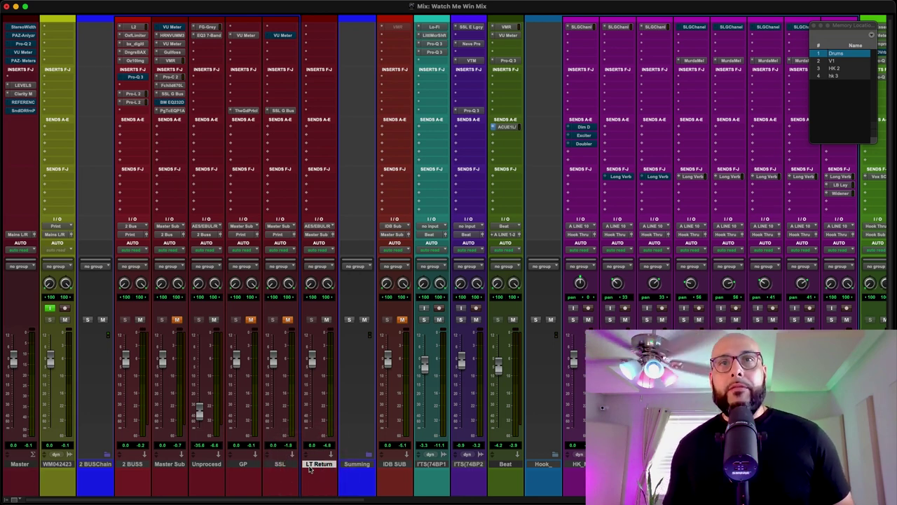
pyautogui.click(309, 468)
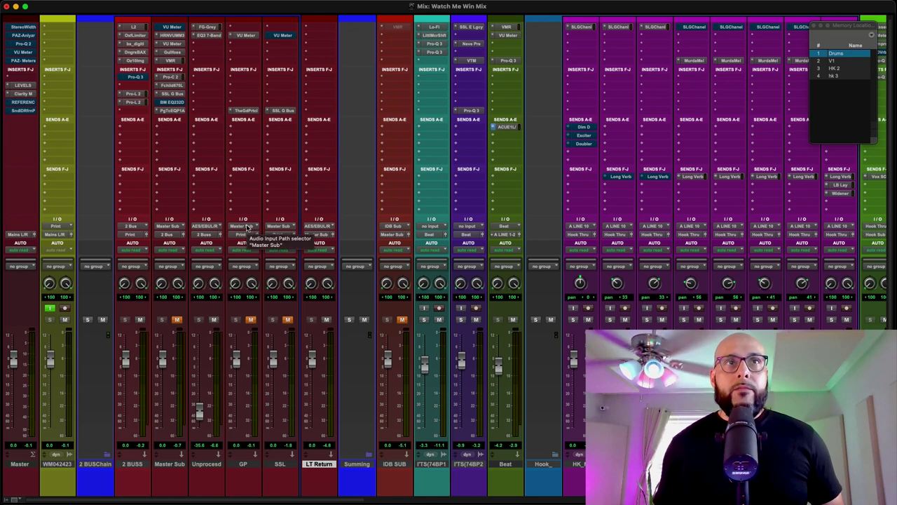
# Reopen the God Particle on GP, then show the SSL G Bus compressor on SSL
pyautogui.click(245, 110)
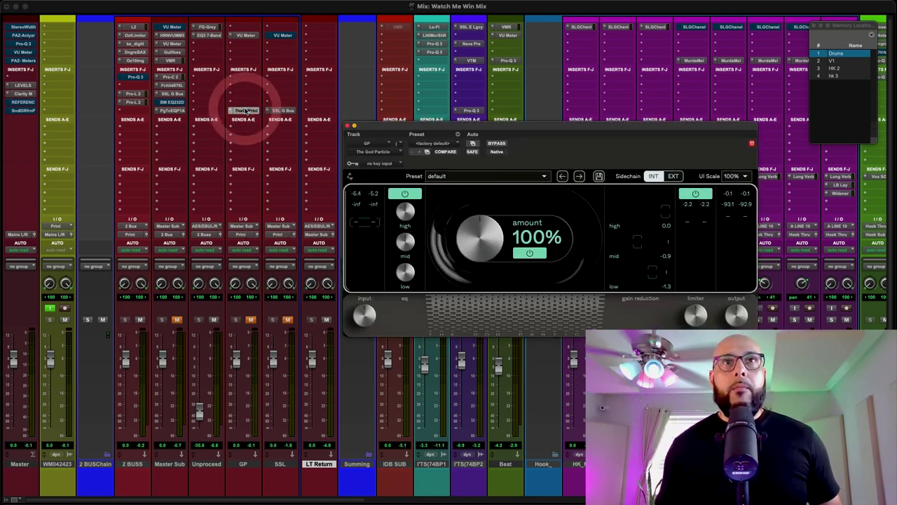
pyautogui.click(245, 110)
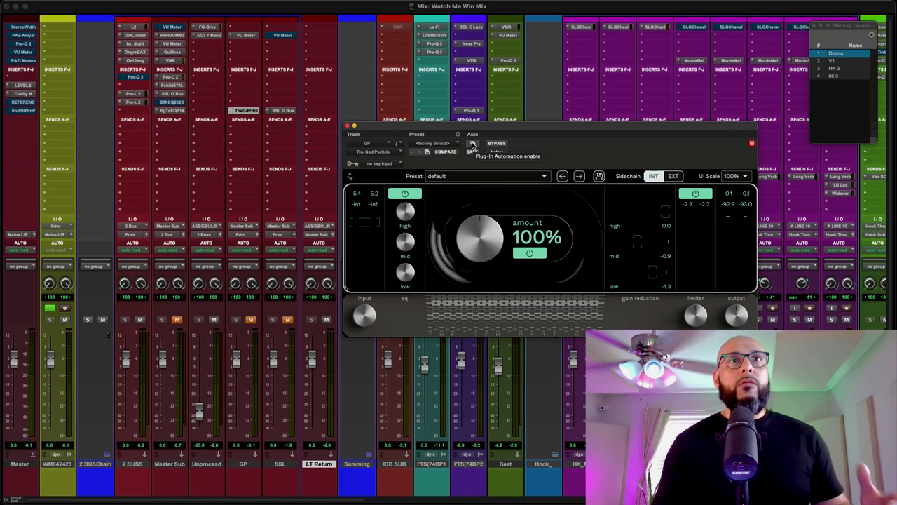
pyautogui.click(286, 112)
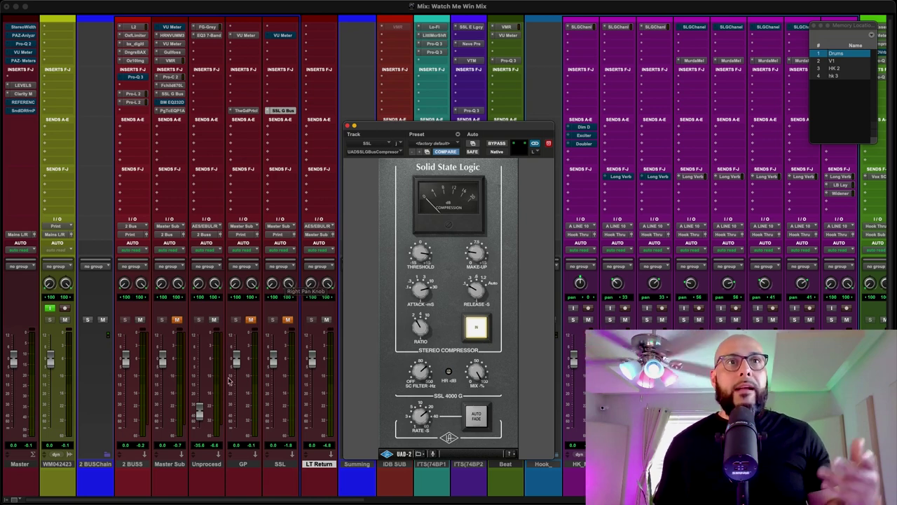
# Select the SSL, GP and Unprocessed tracks and close the SSL compressor window
pyautogui.click(274, 463)
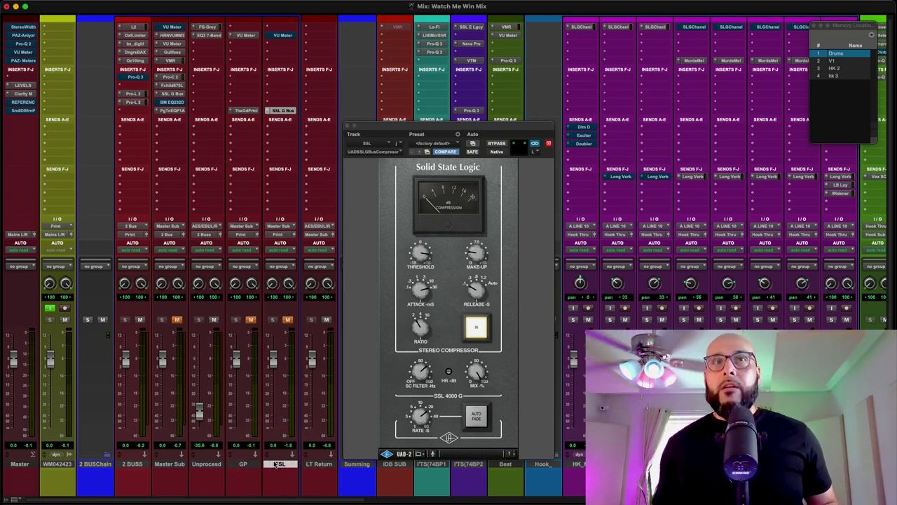
pyautogui.click(243, 464)
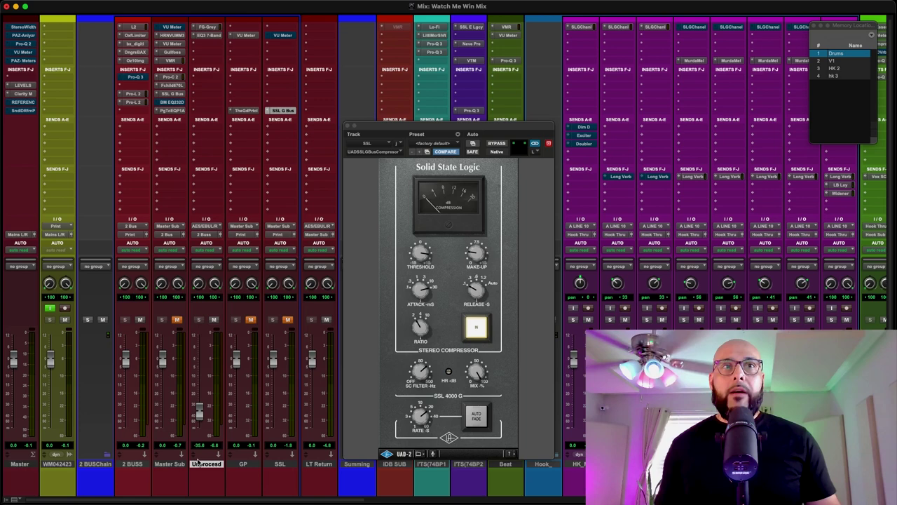
pyautogui.click(200, 464)
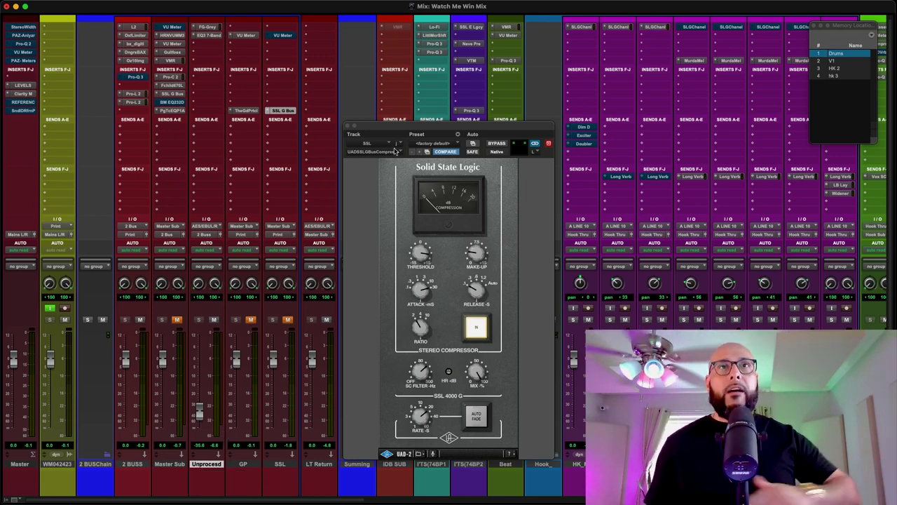
pyautogui.click(348, 126)
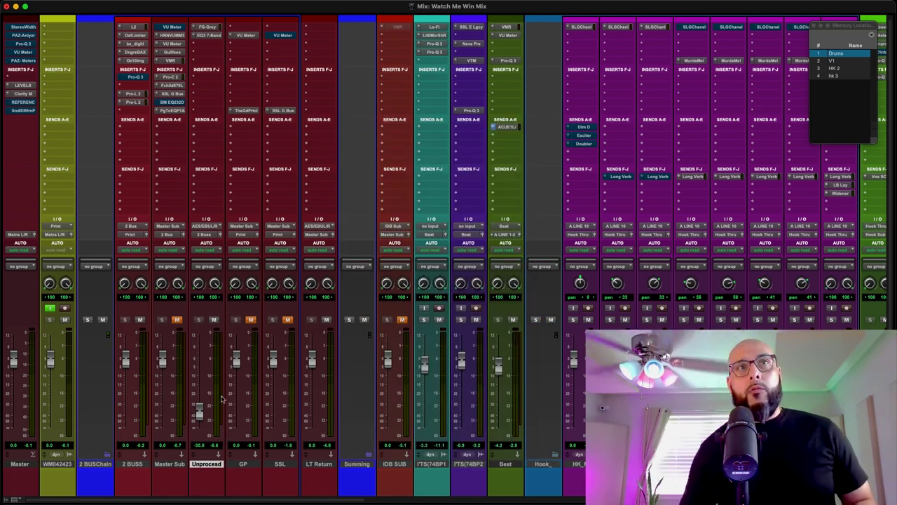
# Unmute Master Sub, jump to the Drums memory location, and play the mix
pyautogui.click(176, 320)
pyautogui.click(177, 320)
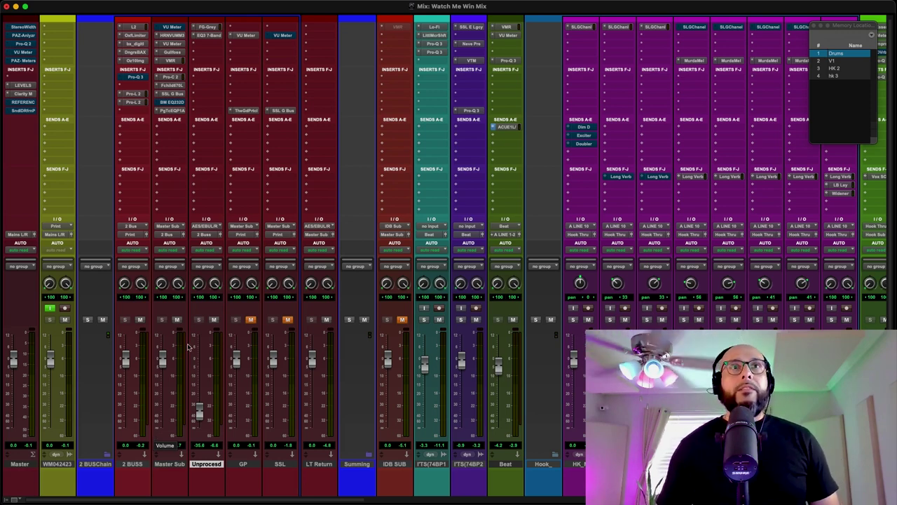
pyautogui.click(844, 56)
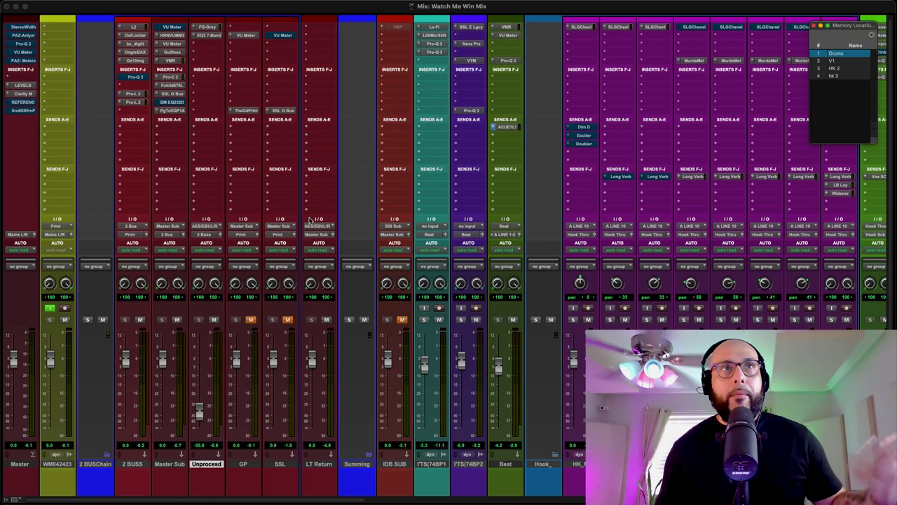
pyautogui.press('space')
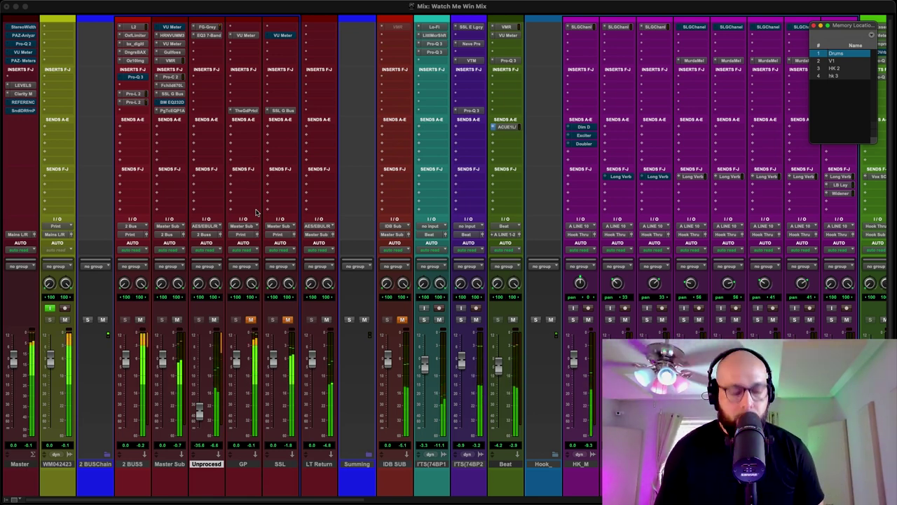
# Mute Master Sub and Unprocessed, open the God Particle on GP, and audition a playback pass
pyautogui.click(176, 320)
pyautogui.click(214, 319)
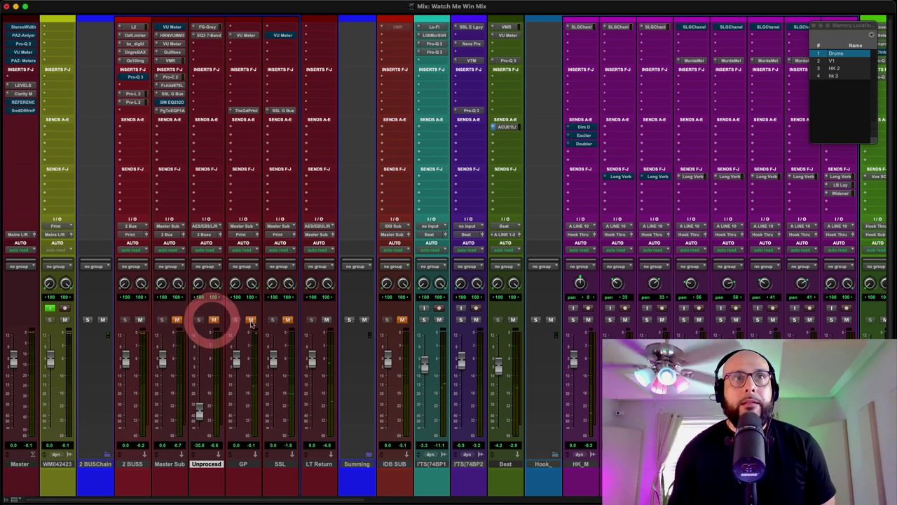
pyautogui.click(250, 319)
pyautogui.click(243, 110)
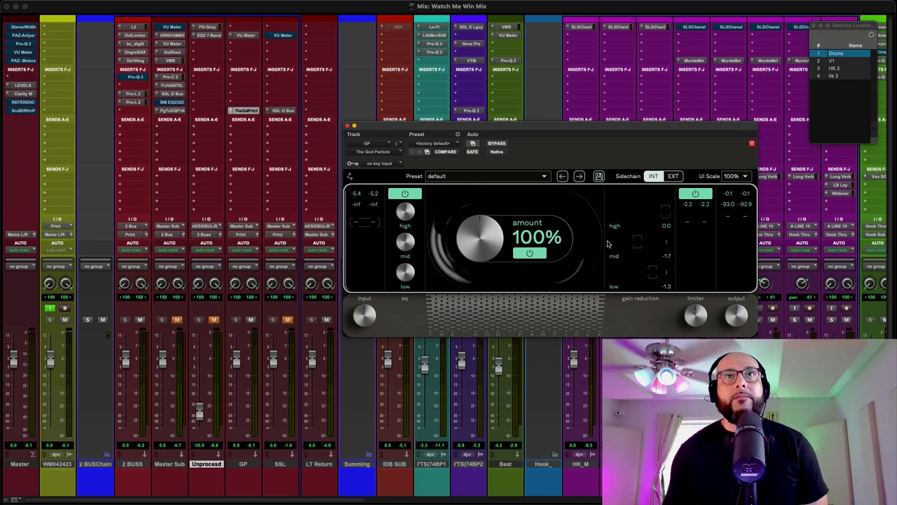
pyautogui.press('space')
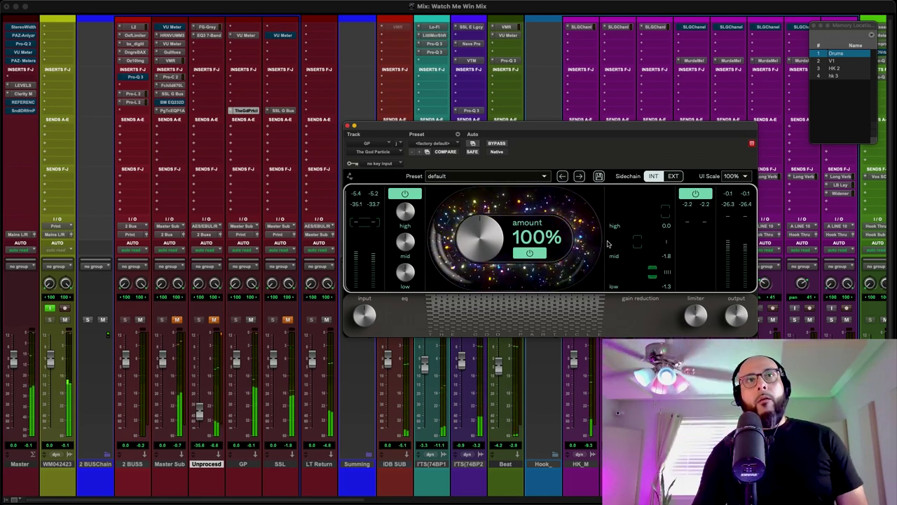
pyautogui.press('space')
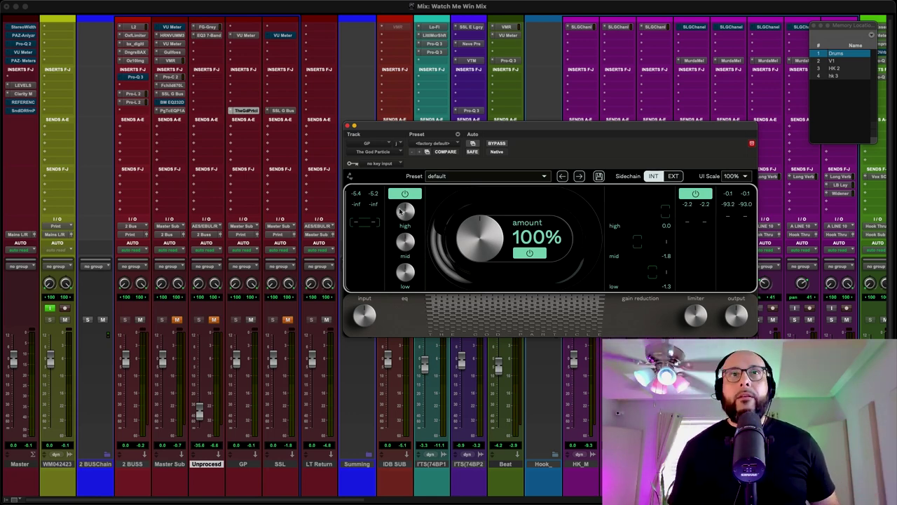
# Play and stop the mix to hear the God Particle at 119%
pyautogui.press('space')
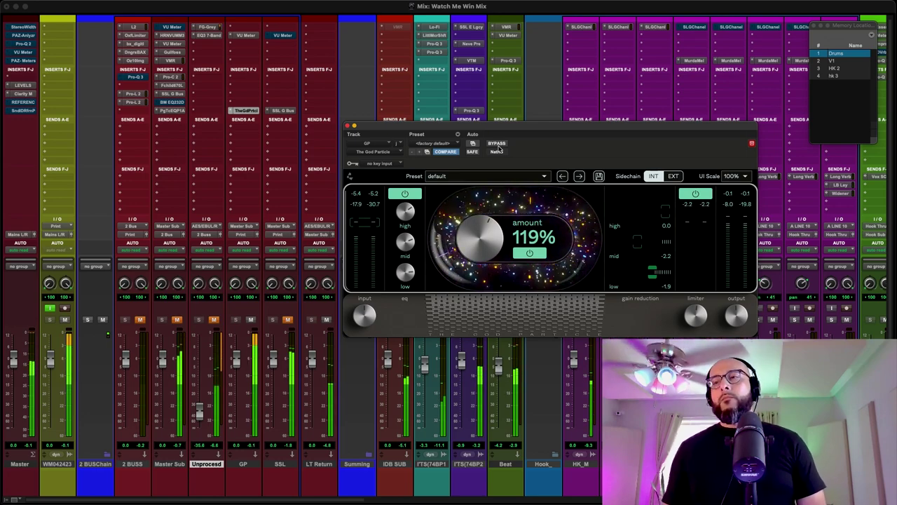
pyautogui.press('space')
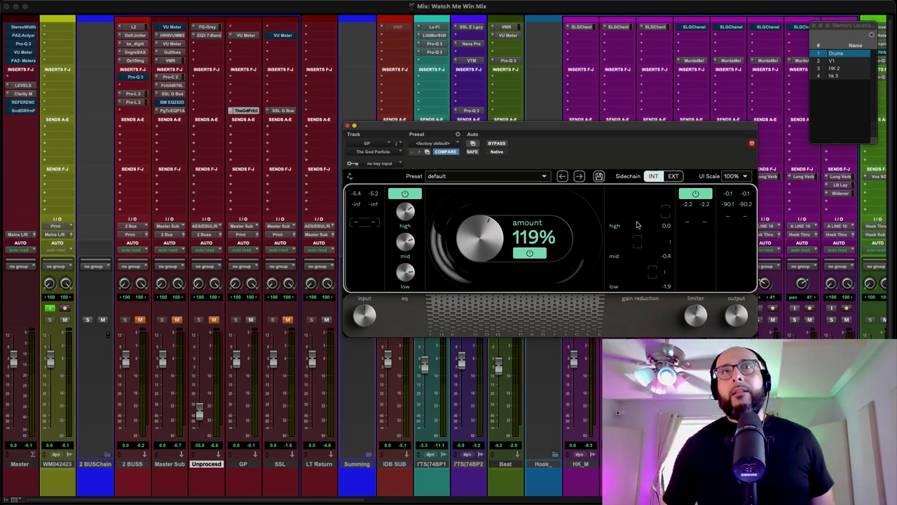
# Stop playback and give the God Particle 2x oversampling with Short-term LUFS & Peak metering
pyautogui.press('space')
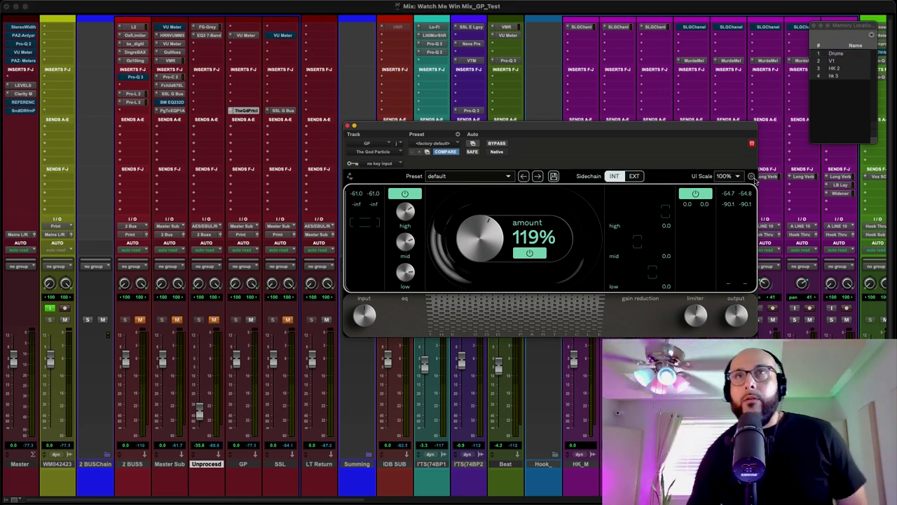
pyautogui.click(751, 176)
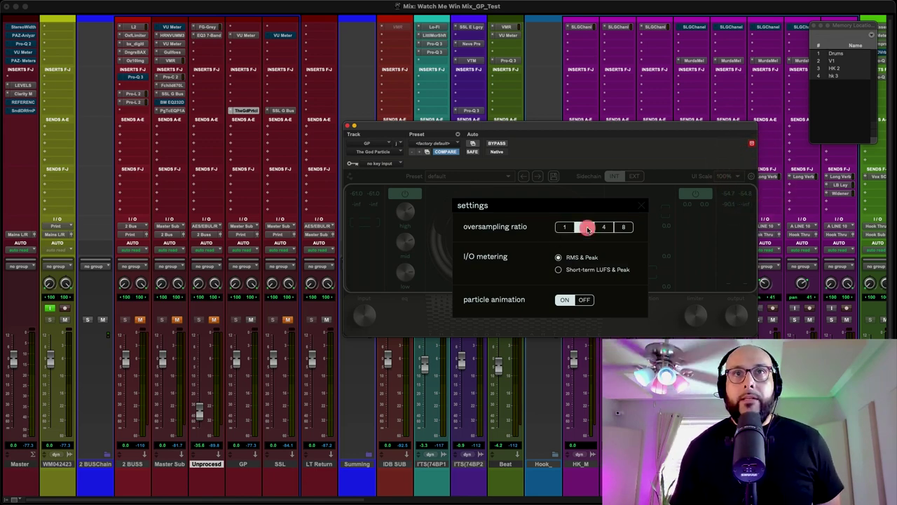
pyautogui.click(587, 228)
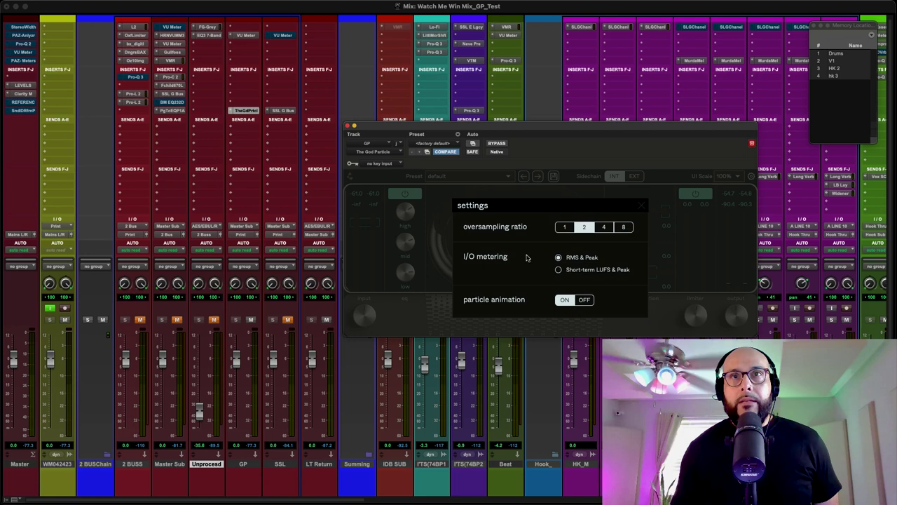
pyautogui.click(559, 270)
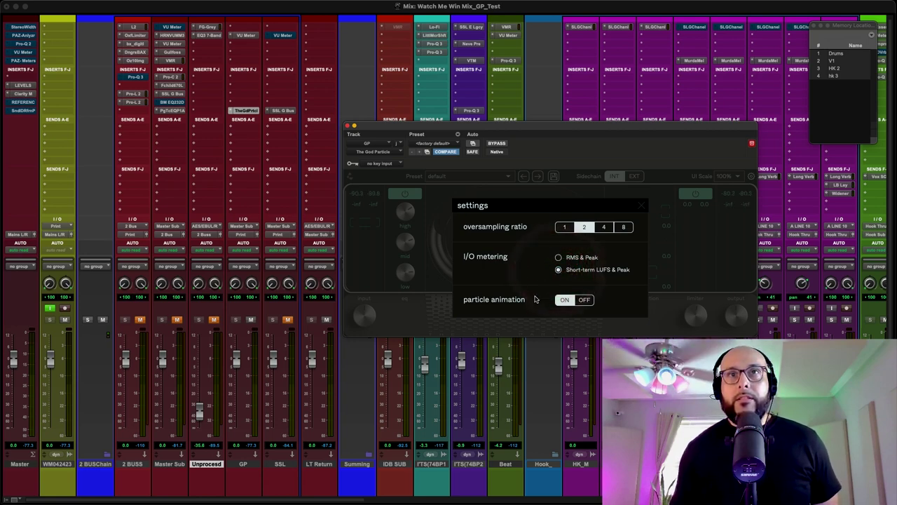
pyautogui.click(661, 314)
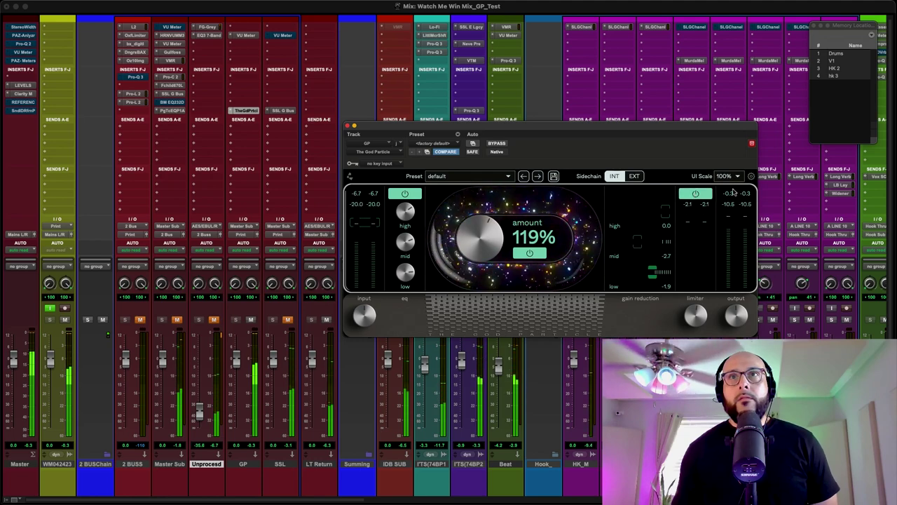
# Raise God Particle oversampling to 4x and switch metering back to RMS & Peak
pyautogui.click(750, 176)
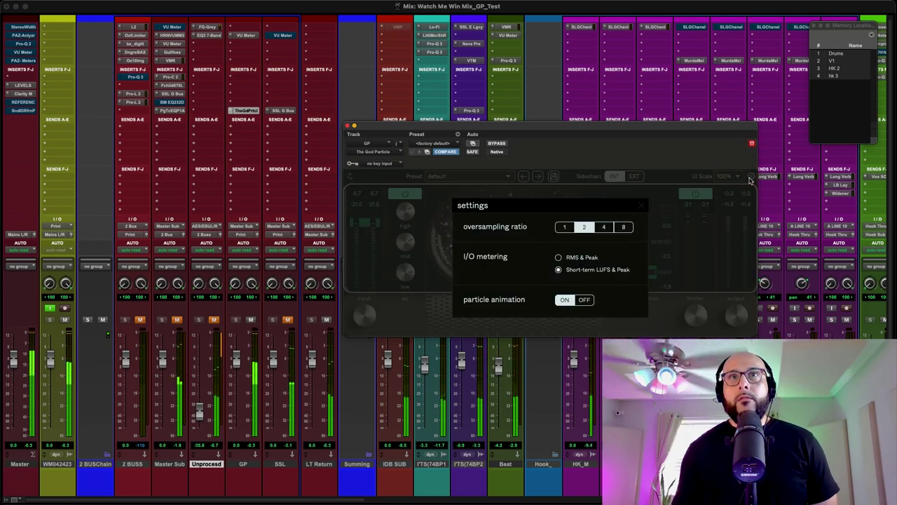
pyautogui.click(603, 227)
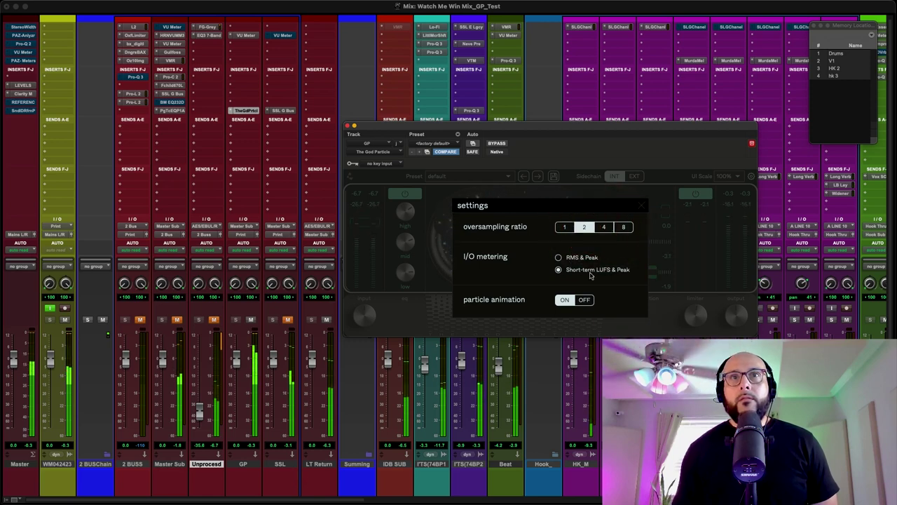
pyautogui.click(682, 153)
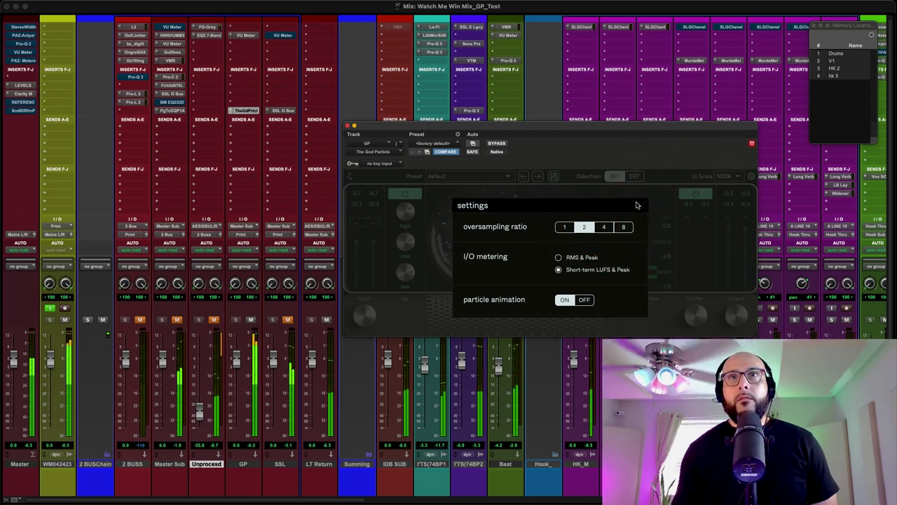
pyautogui.click(640, 206)
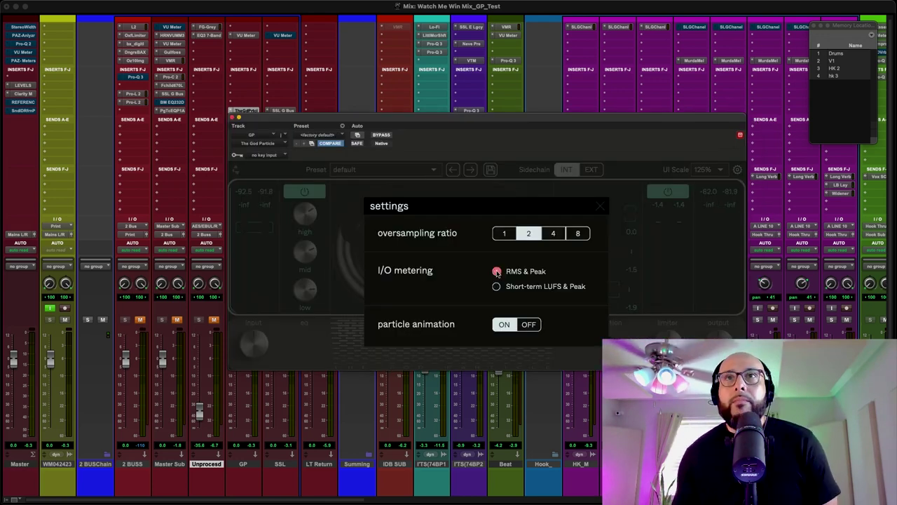
pyautogui.click(498, 272)
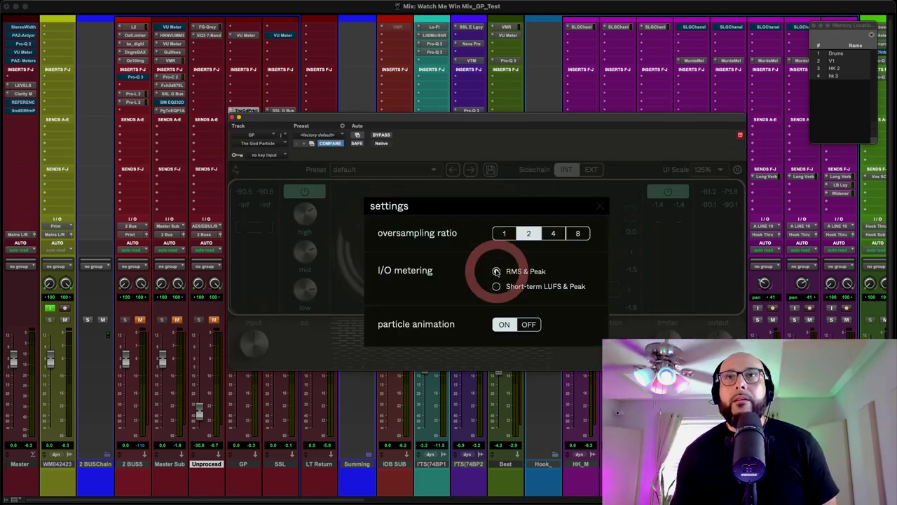
pyautogui.click(603, 204)
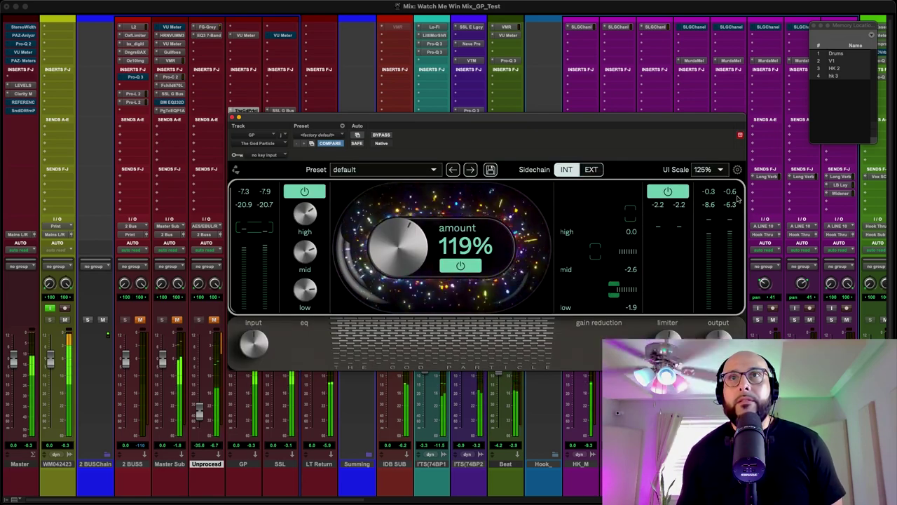
# Set the God Particle's I/O metering to Short-term LUFS & Peak
pyautogui.click(738, 169)
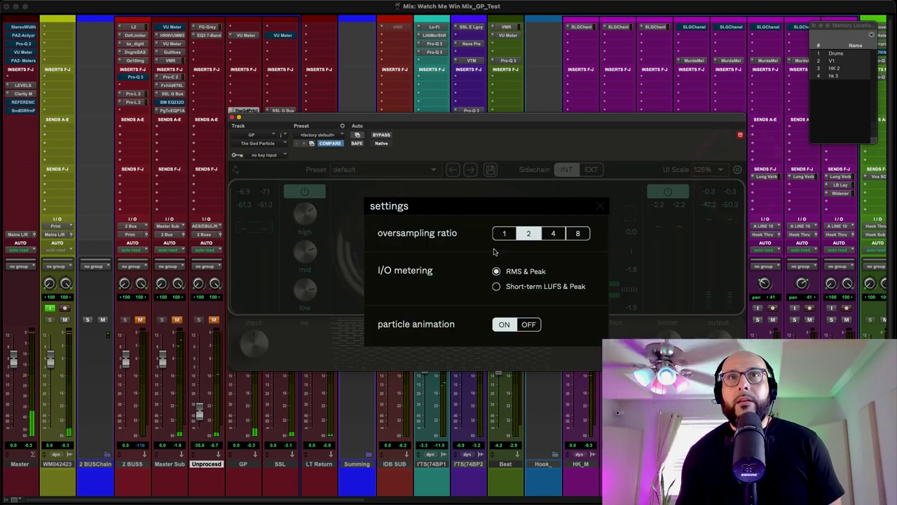
pyautogui.click(501, 288)
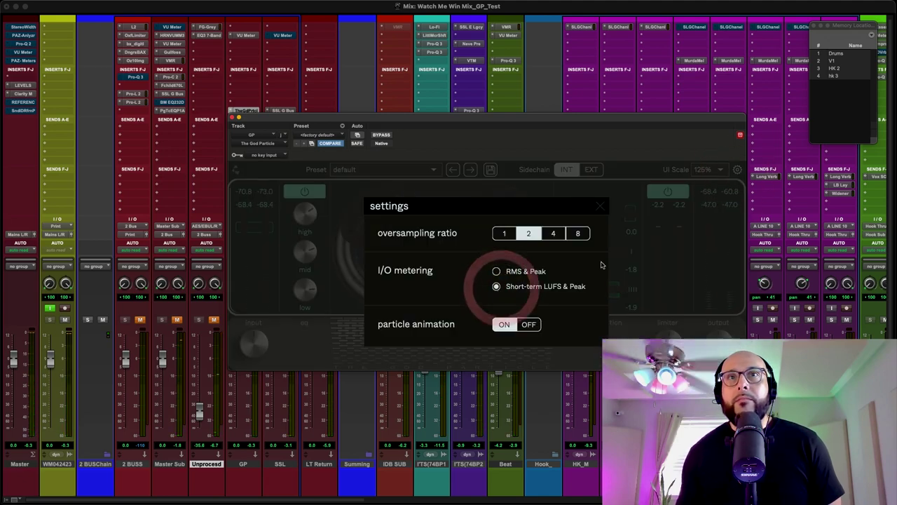
pyautogui.click(601, 206)
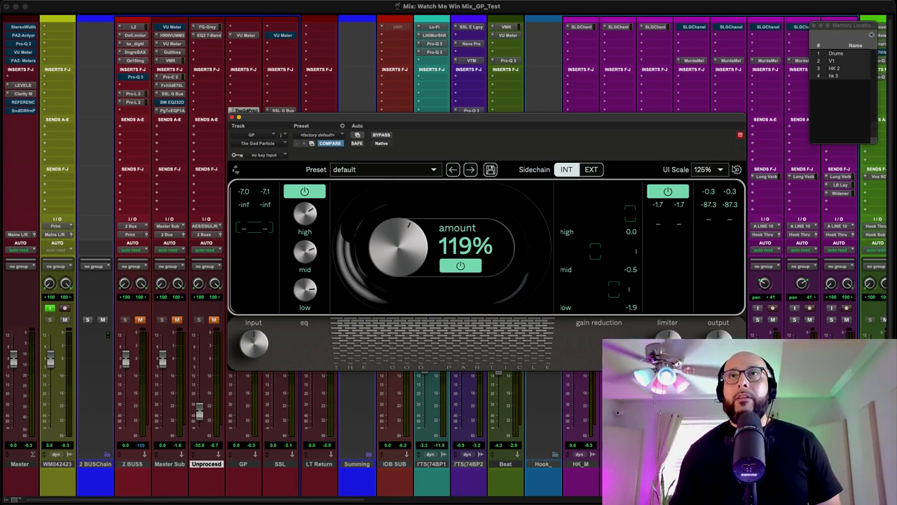
# Set oversampling to 8x, start playback, and move the plugin window up and right
pyautogui.click(737, 169)
pyautogui.click(579, 232)
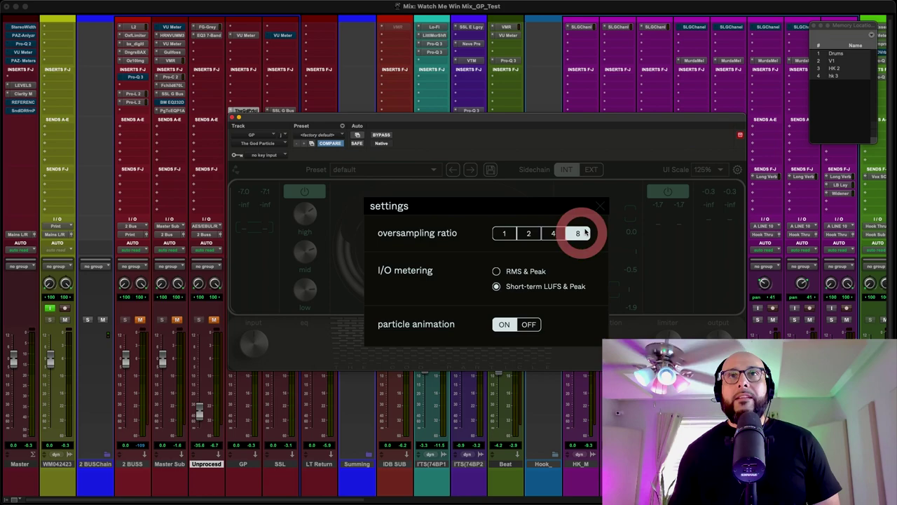
pyautogui.click(600, 206)
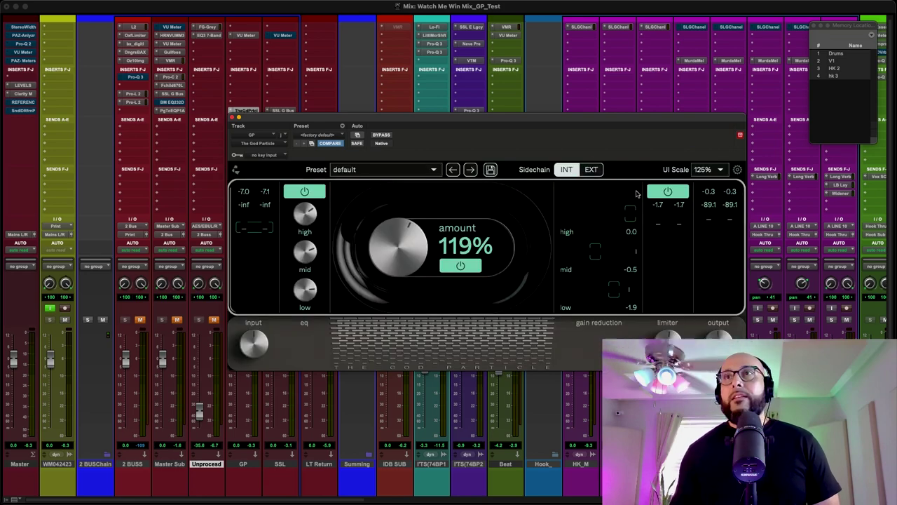
pyautogui.press('space')
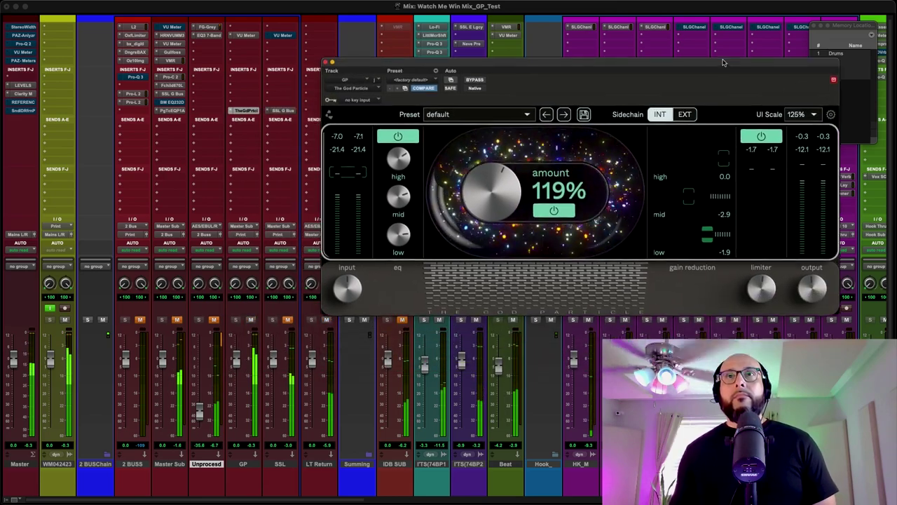
pyautogui.moveTo(626, 115); pyautogui.dragTo(721, 59)
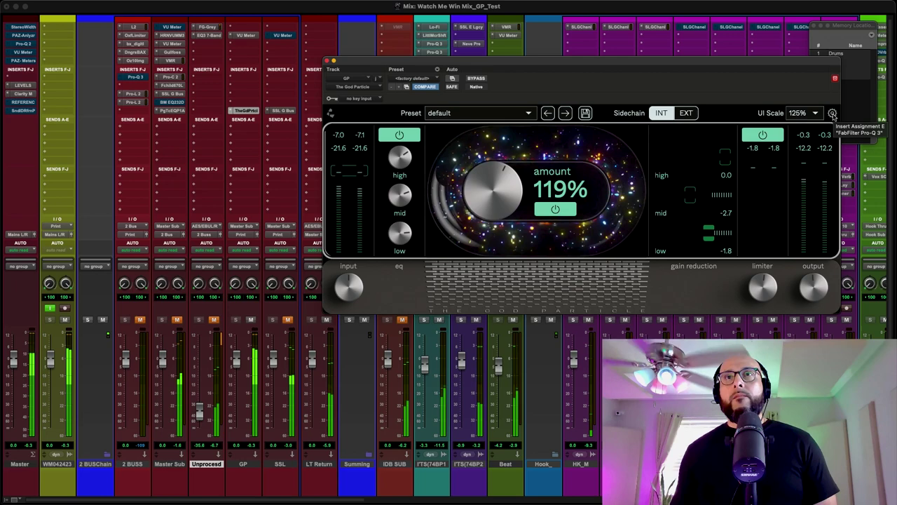
# Try 1x oversampling in the plugin settings, then return to 8x
pyautogui.click(832, 113)
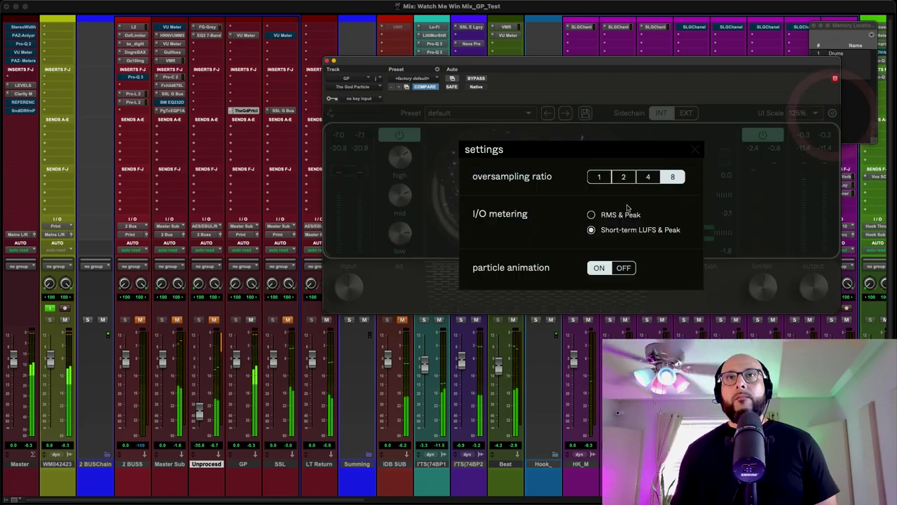
pyautogui.click(648, 177)
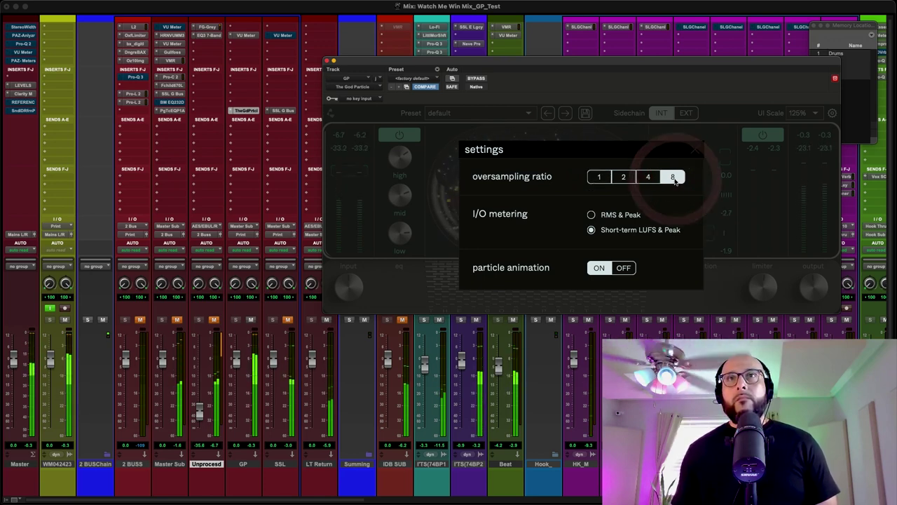
pyautogui.click(601, 177)
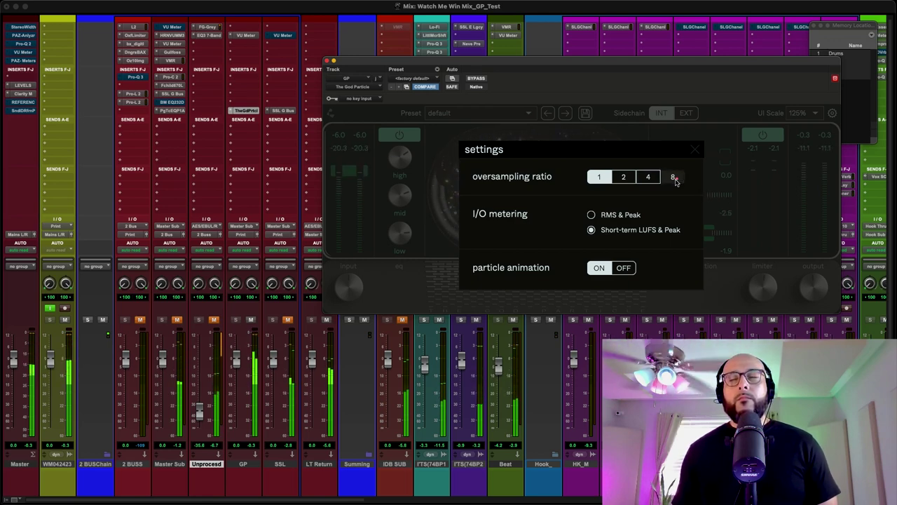
pyautogui.click(673, 178)
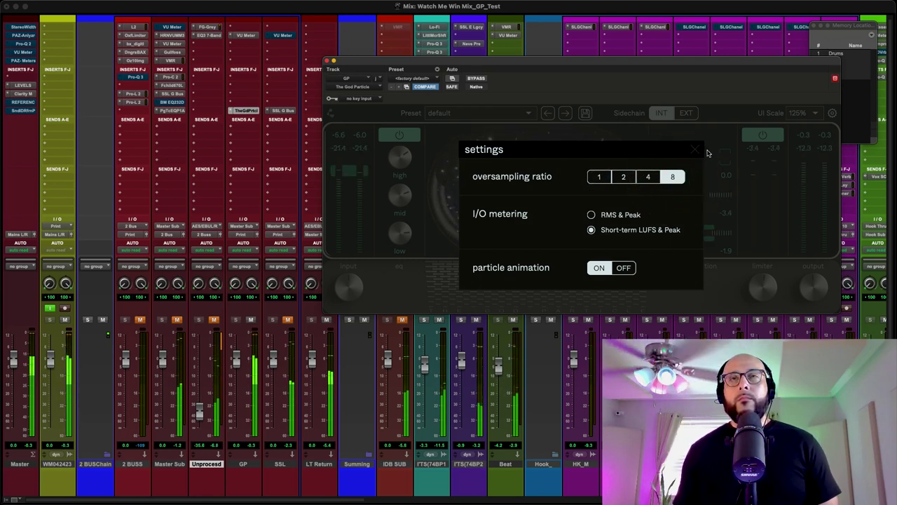
pyautogui.click(693, 151)
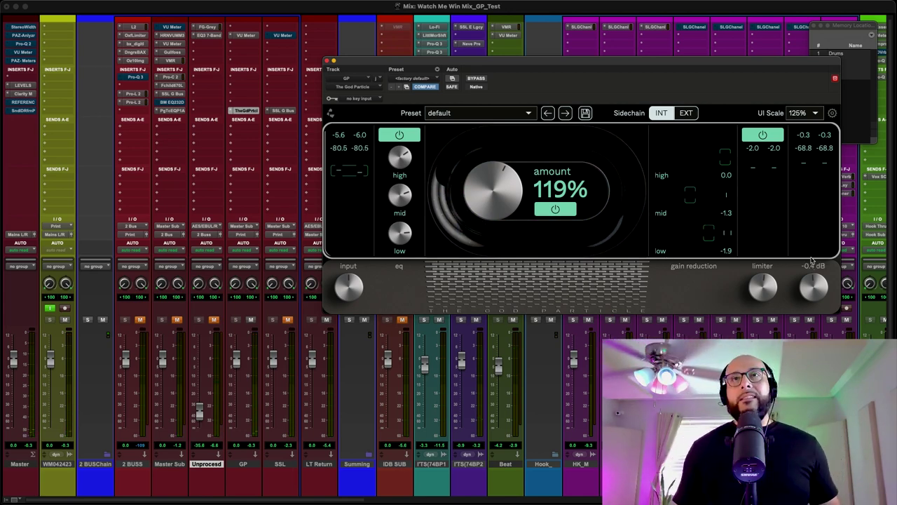
pyautogui.moveTo(685, 4)
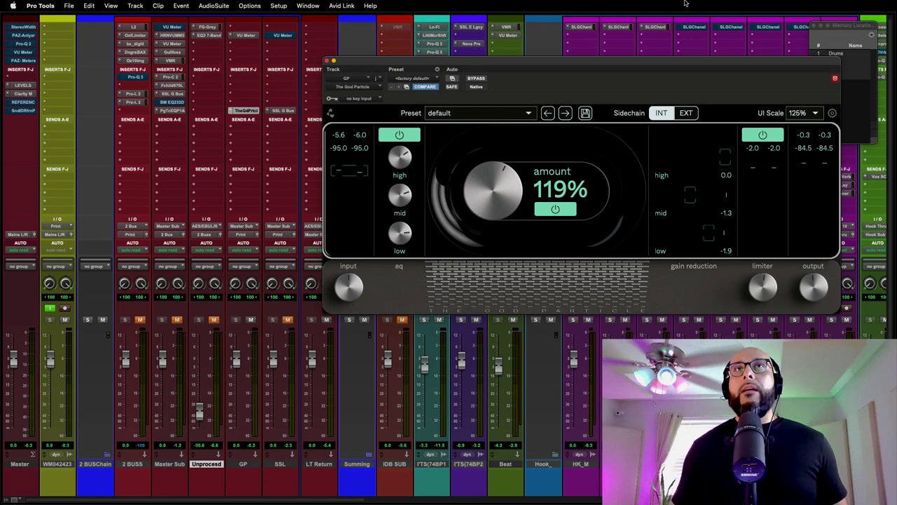
# Open the System Usage CPU meters and move them beside the mixer strips
pyautogui.click(284, 6)
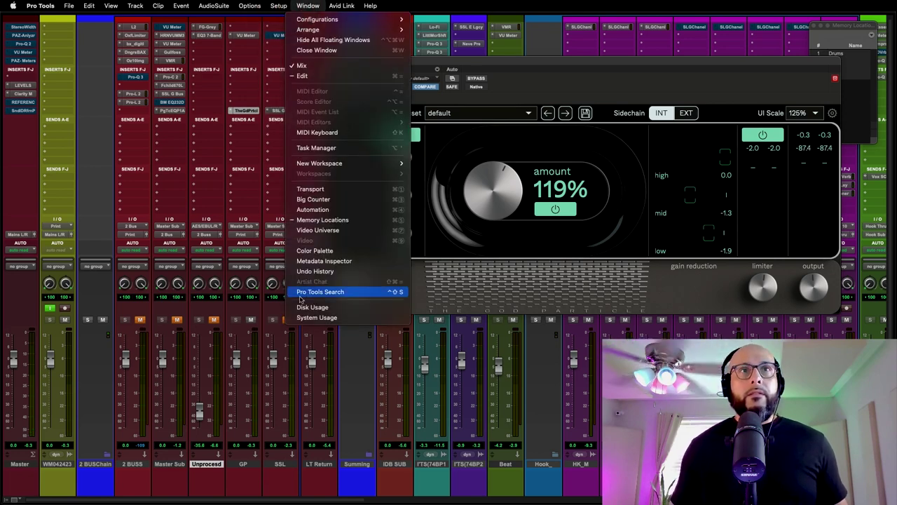
pyautogui.click(323, 317)
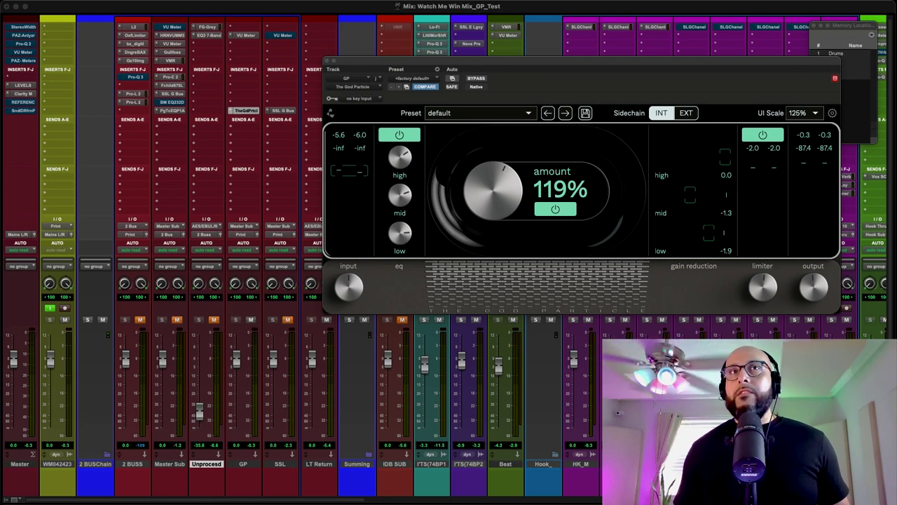
pyautogui.moveTo(289, 132); pyautogui.dragTo(94, 141)
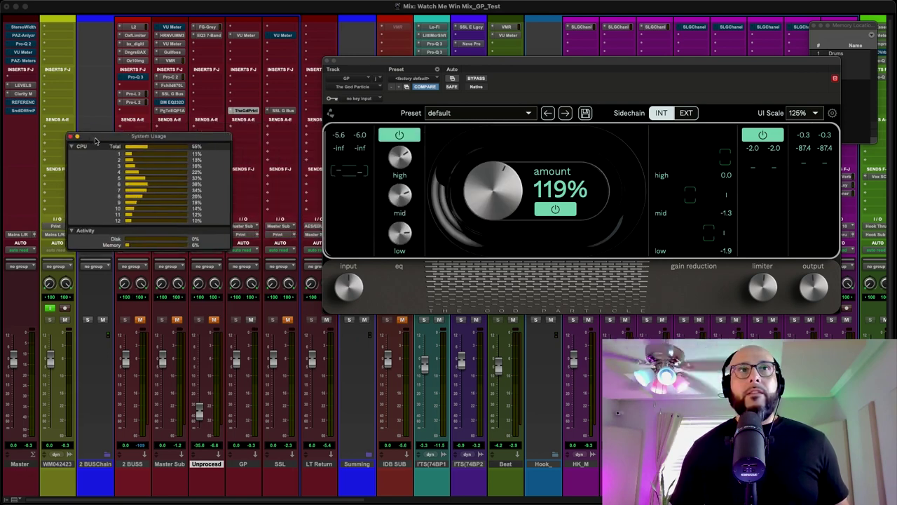
# Cycle God Particle oversampling through 1x, 2x, 4x and 8x while watching CPU, ending on 8x
pyautogui.click(832, 114)
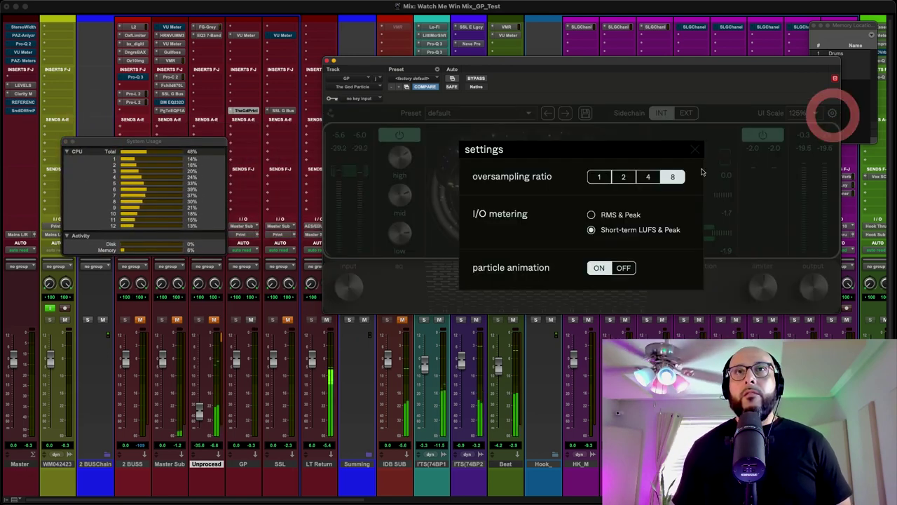
pyautogui.click(599, 177)
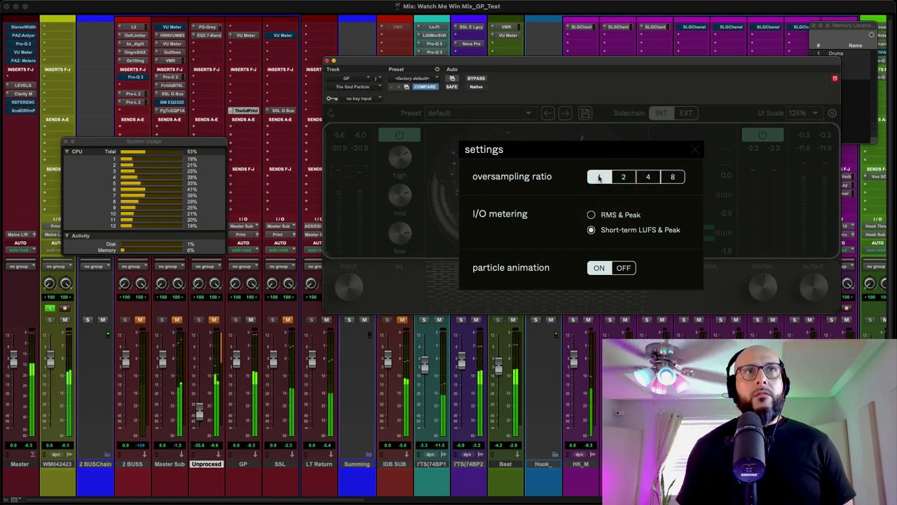
pyautogui.click(677, 178)
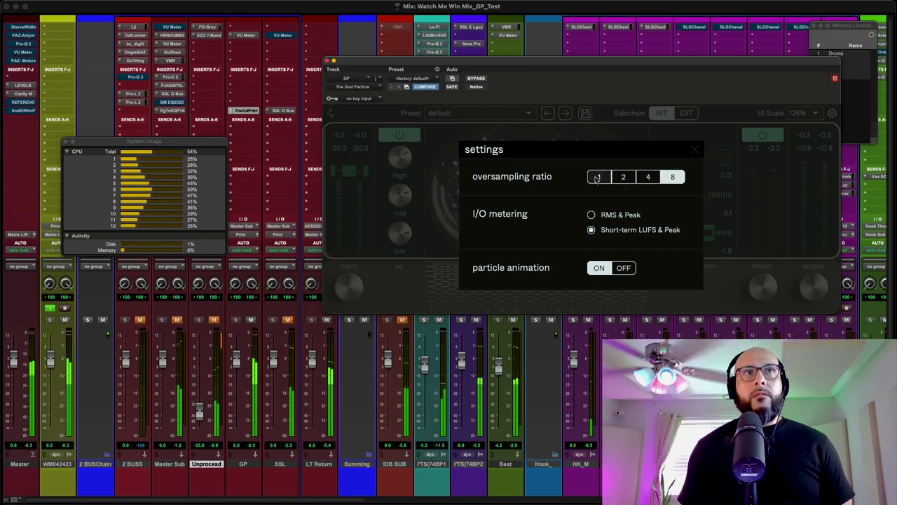
pyautogui.click(596, 179)
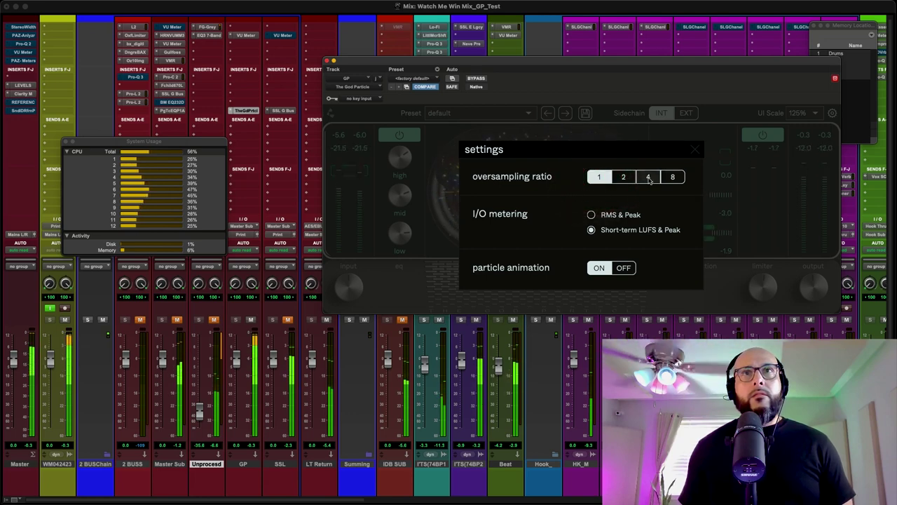
pyautogui.click(626, 179)
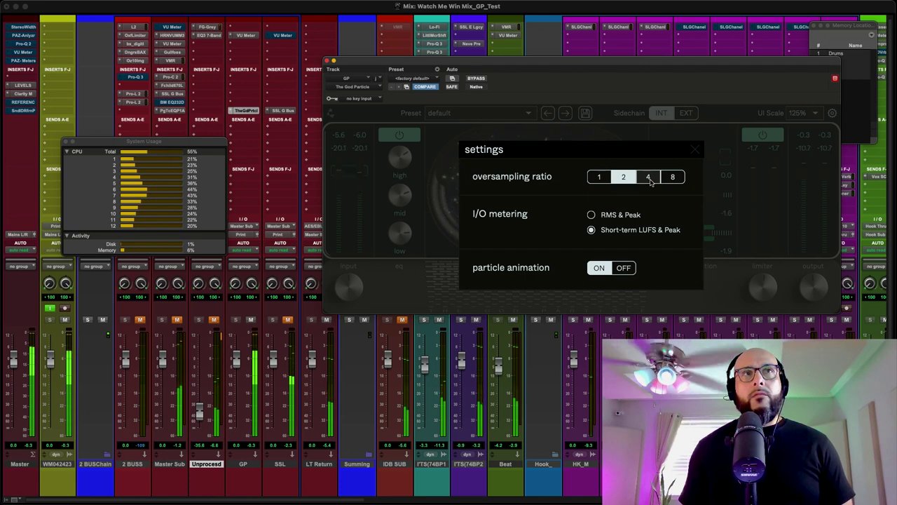
pyautogui.click(650, 179)
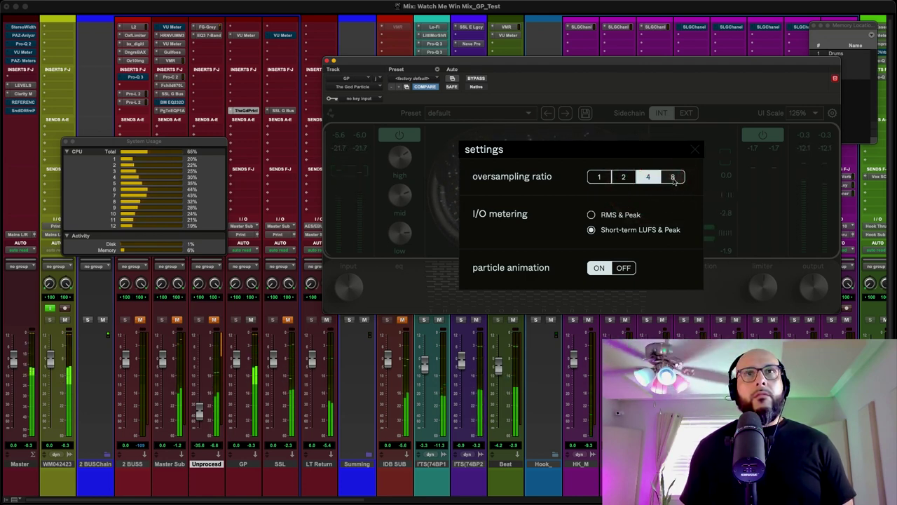
pyautogui.click(673, 179)
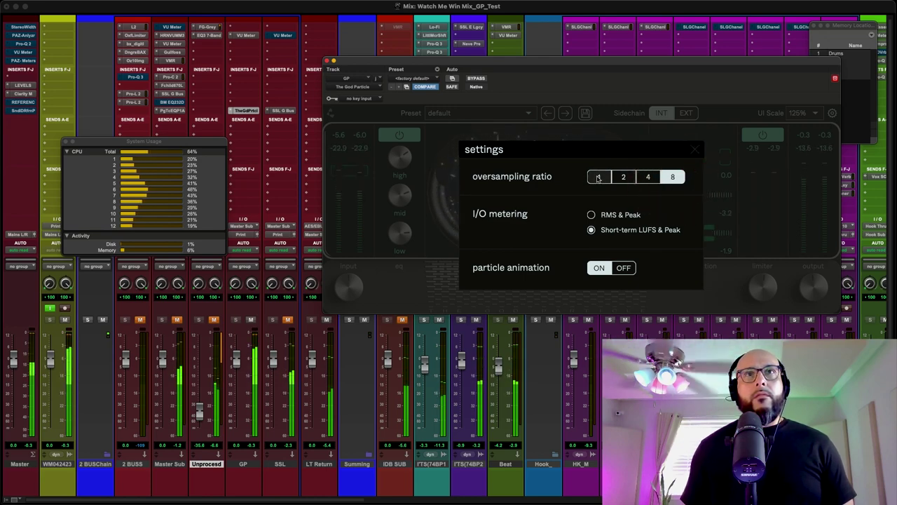
pyautogui.click(598, 179)
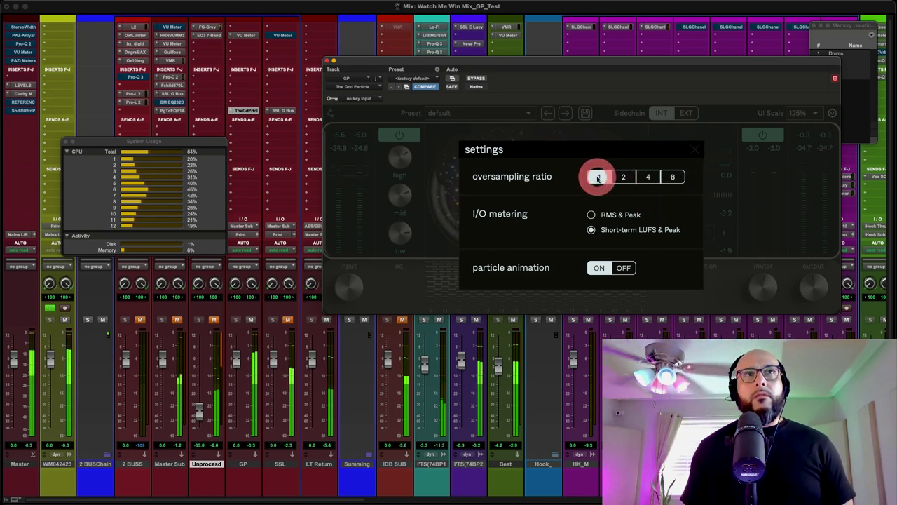
pyautogui.click(674, 177)
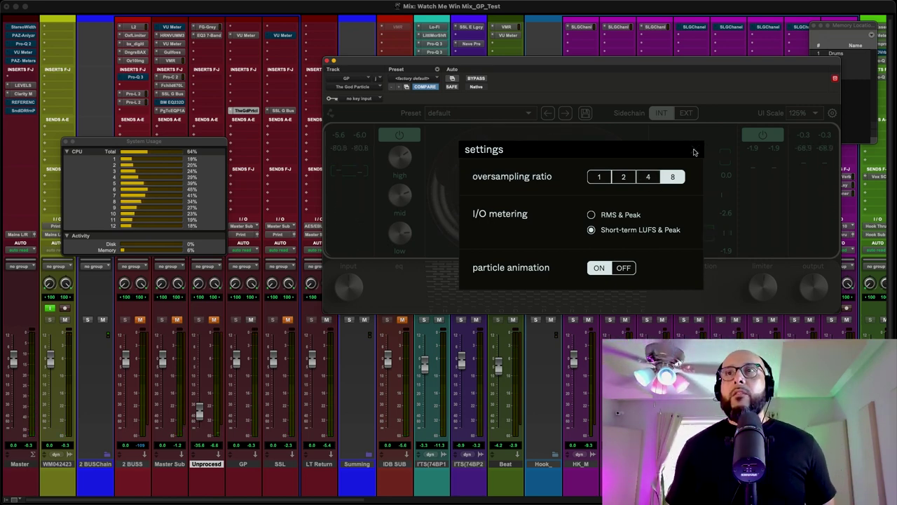
pyautogui.click(694, 152)
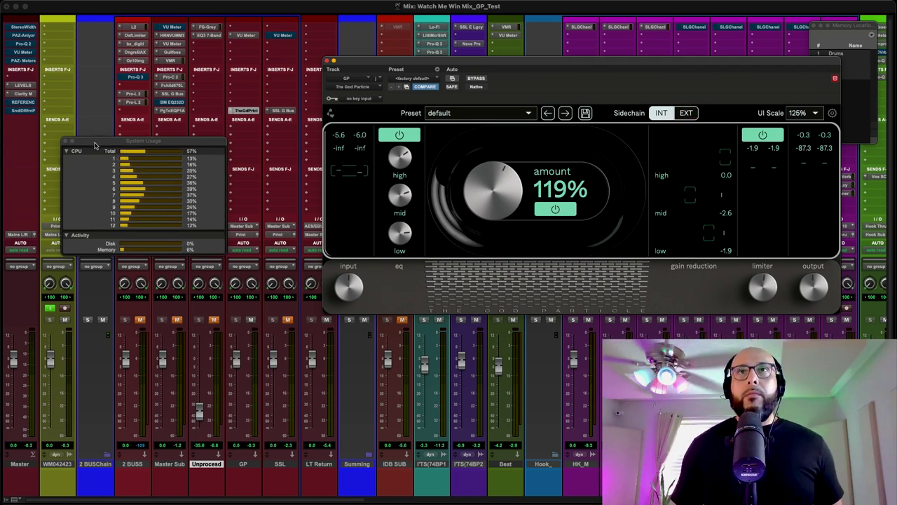
# Dismiss the System Usage CPU meters and switch God Particle's I/O metering to RMS & Peak
pyautogui.click(66, 141)
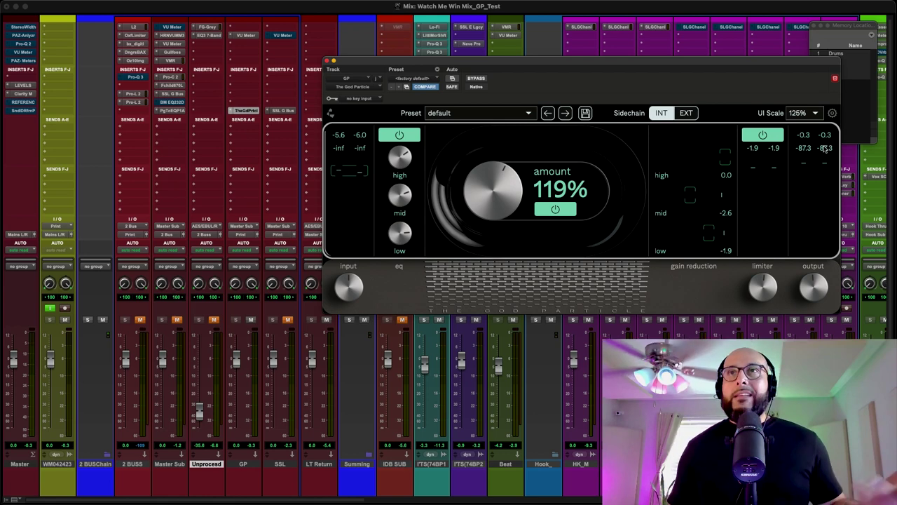
pyautogui.click(833, 113)
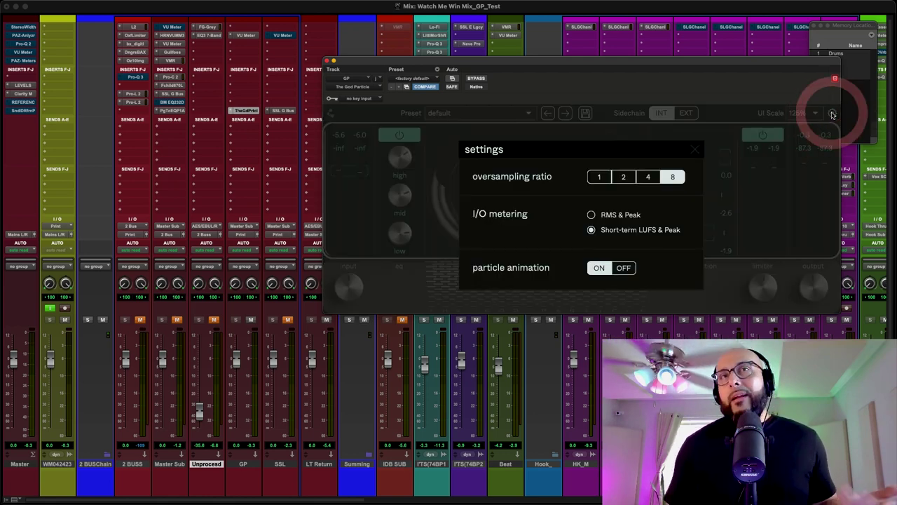
pyautogui.click(591, 214)
pyautogui.click(695, 149)
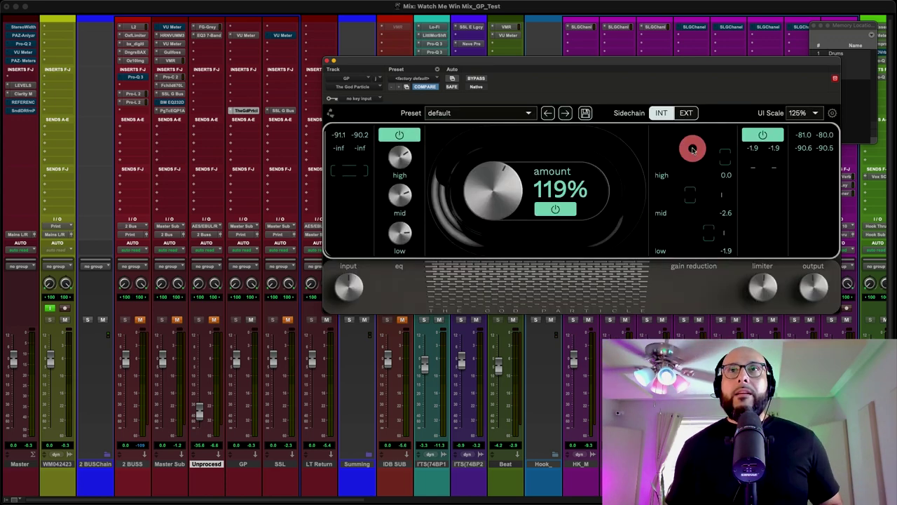